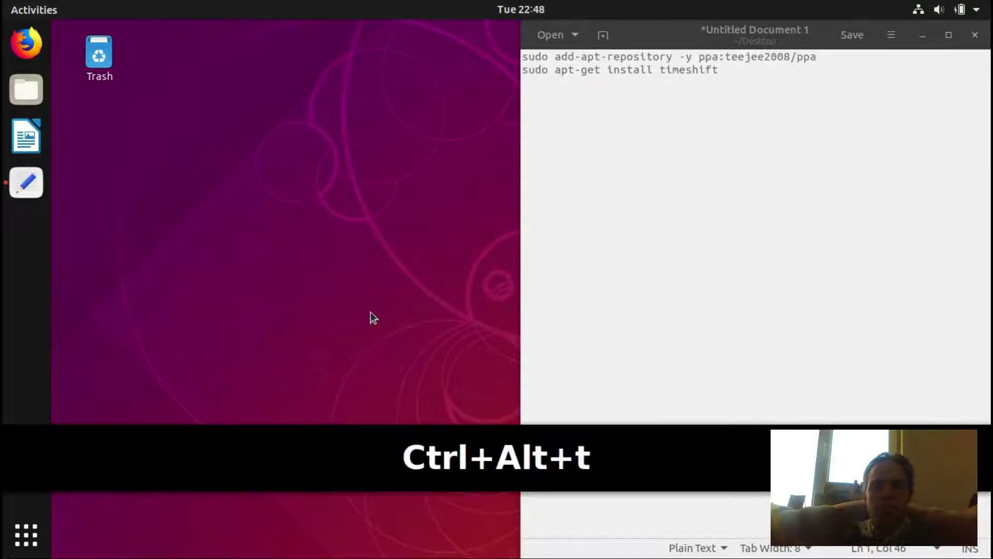
Step: In a new terminal, run the copied teejee2008 add-apt-repository command and enter the sudo password
key("ctrl+alt+t")
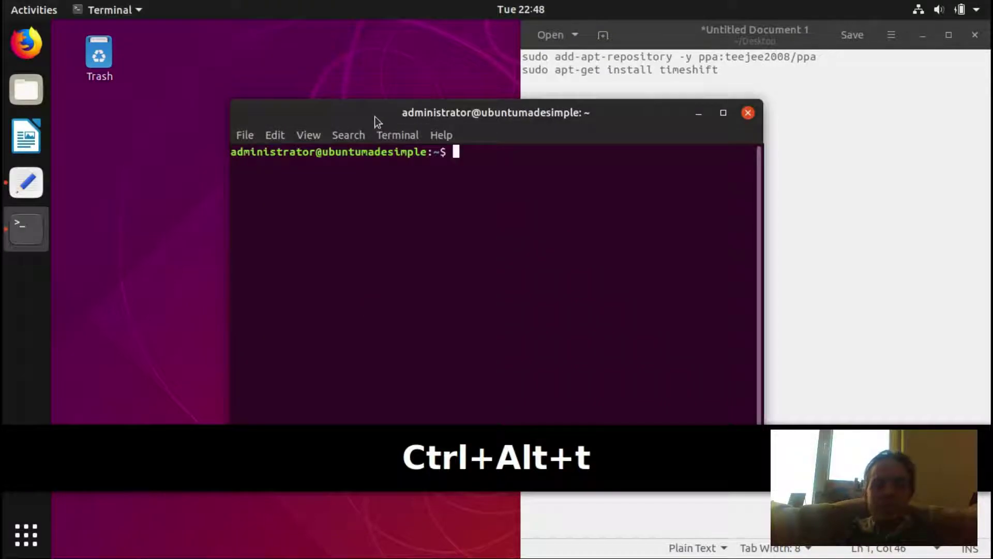
left_click_drag(375, 116, 5, 217)
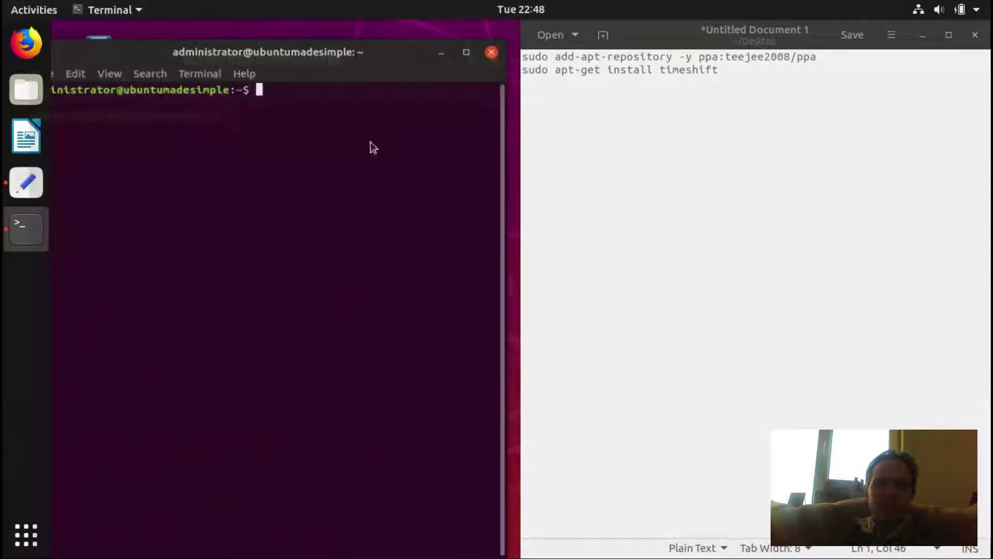
left_click_drag(819, 57, 517, 56)
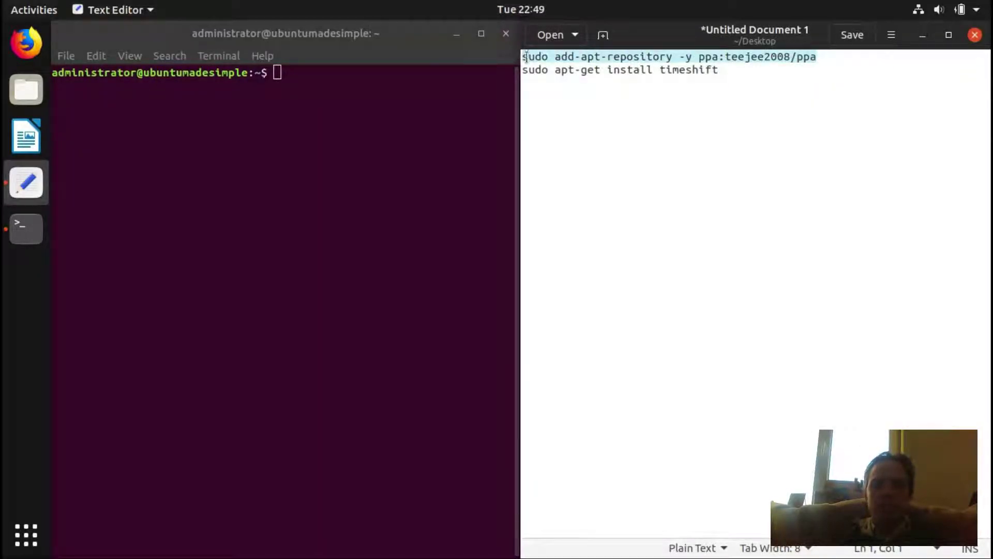
right_click(542, 60)
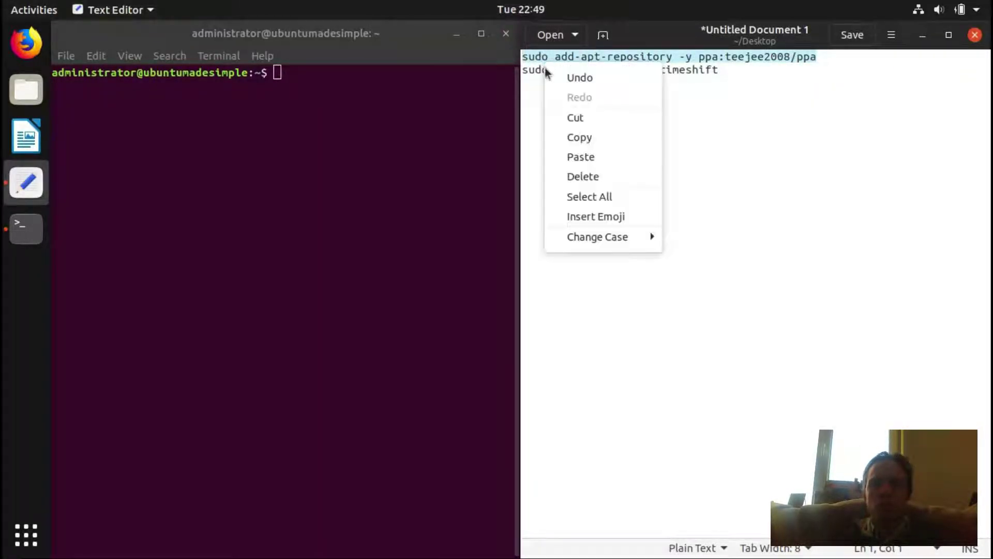
left_click(550, 138)
left_click(415, 90)
right_click(414, 90)
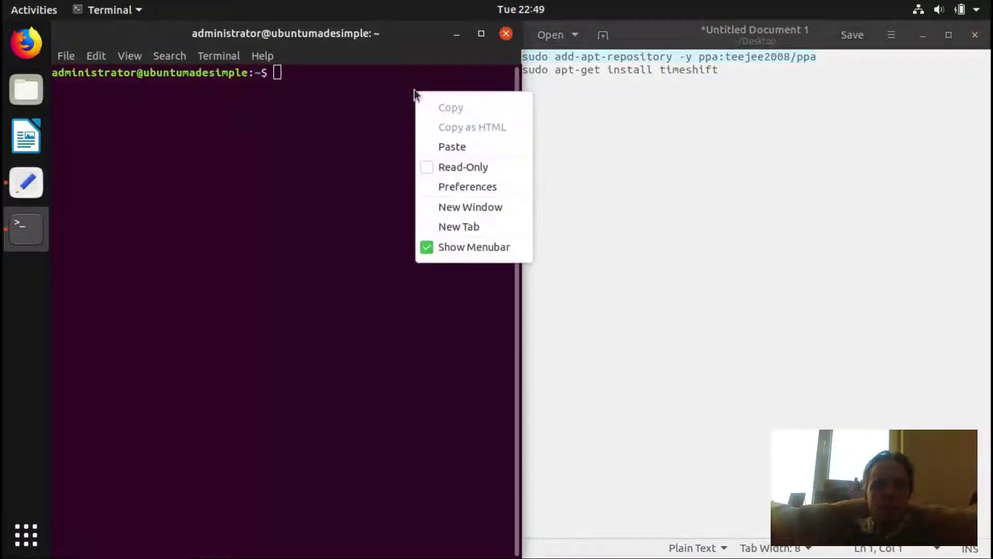
left_click(452, 147)
key("Return")
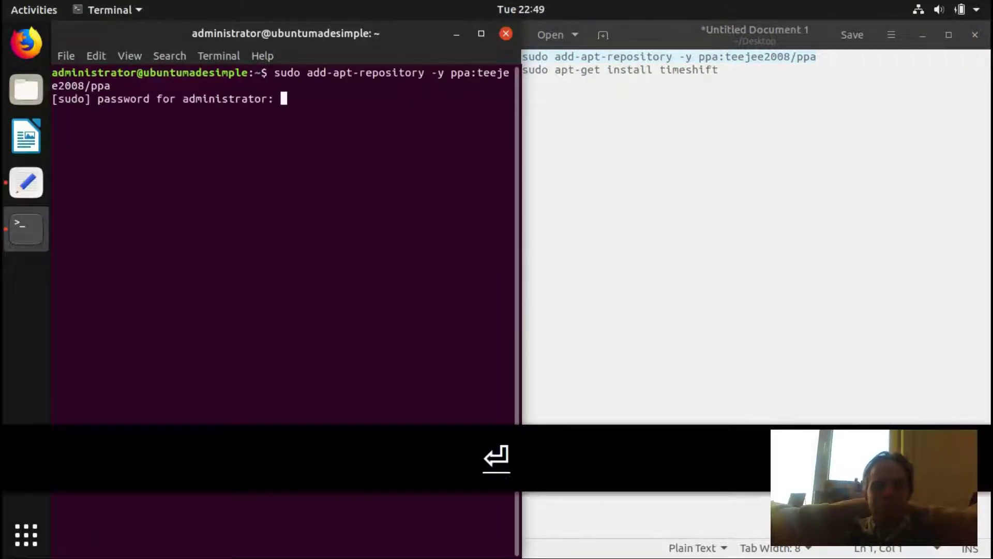
type("ubuntu")
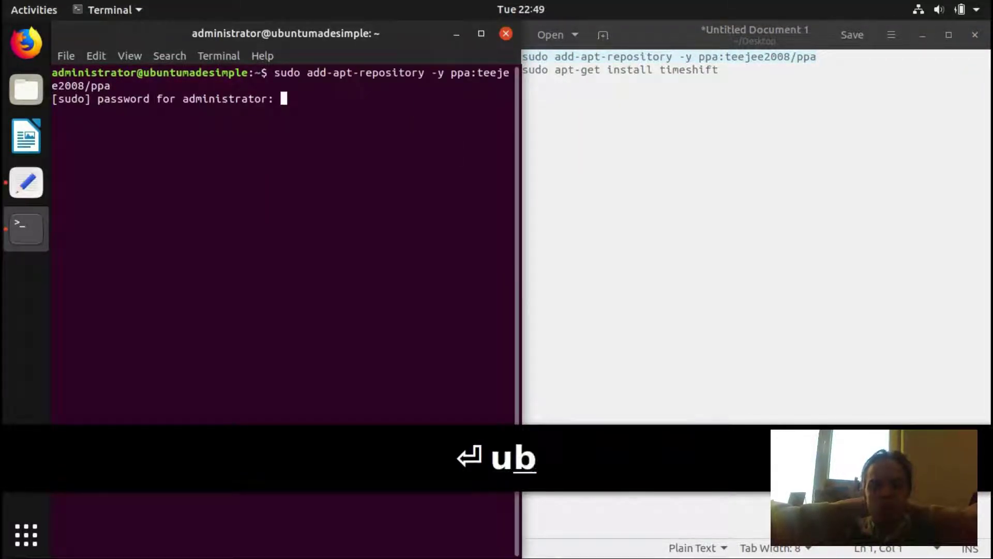
key("Return")
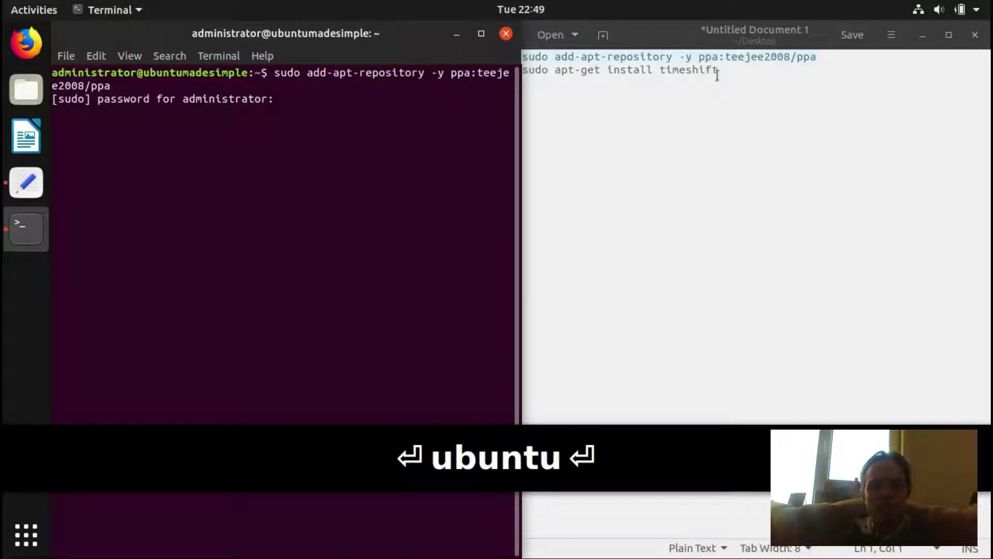
Step: Copy the 'sudo apt-get install timeshift' line from gedit
left_click_drag(729, 70, 517, 66)
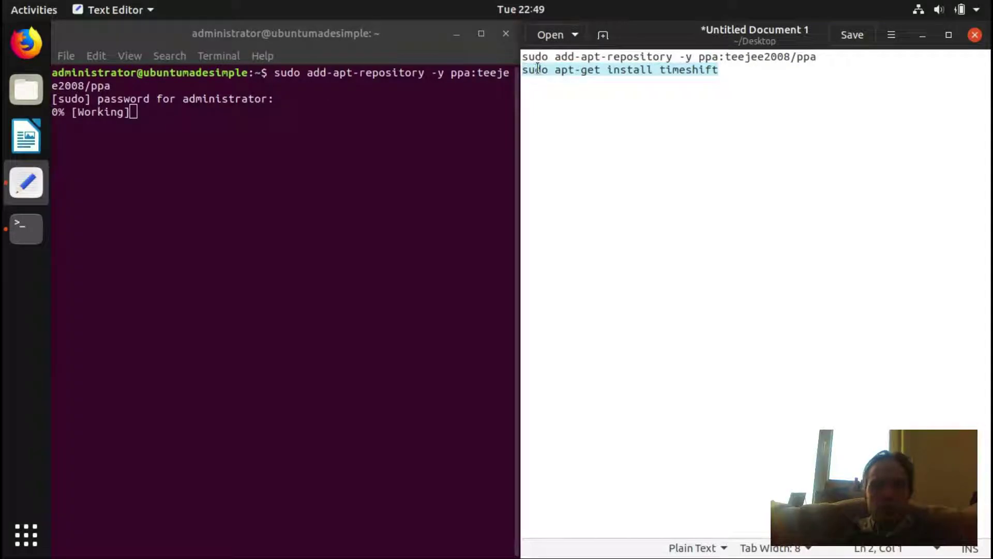
right_click(538, 70)
left_click(550, 145)
left_click(267, 143)
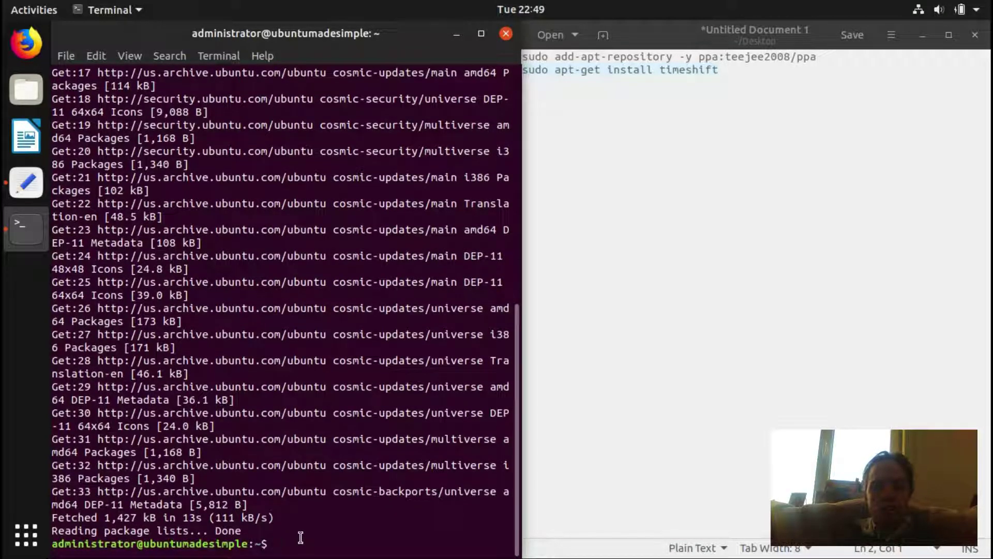
Step: Paste and run 'sudo apt-get install timeshift' to install timeshift 18.9.1
right_click(300, 538)
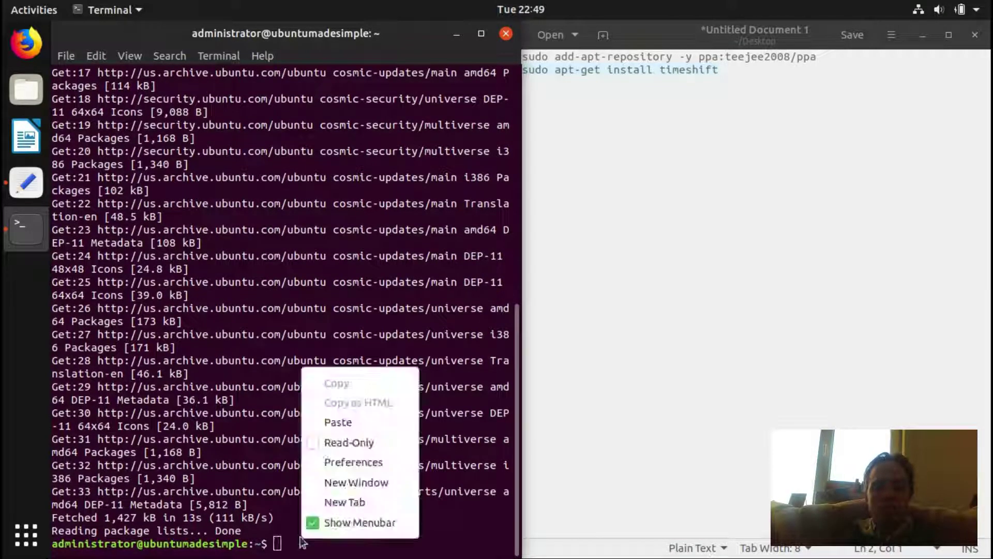
left_click(346, 422)
key("Return")
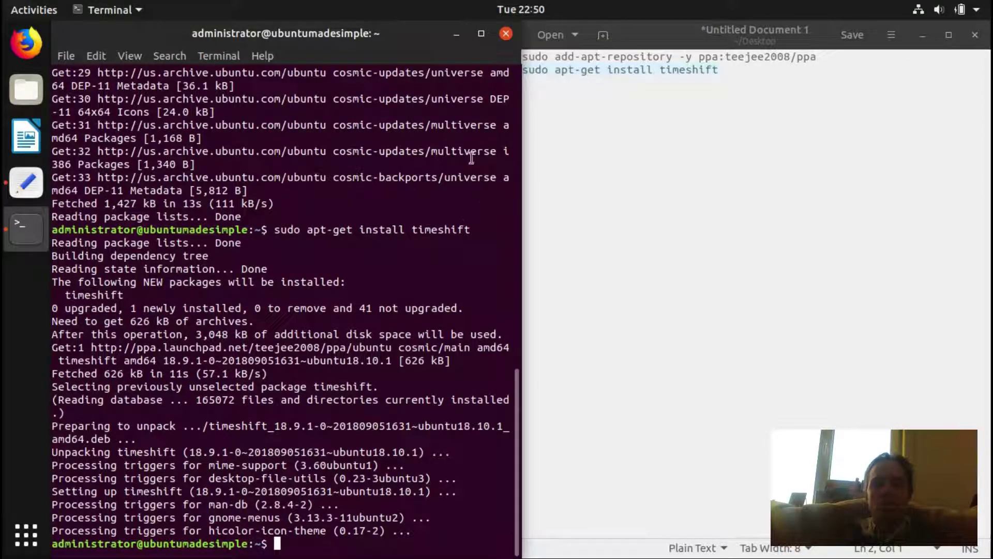
Step: Close the terminal and close gedit without saving the notes
left_click(507, 31)
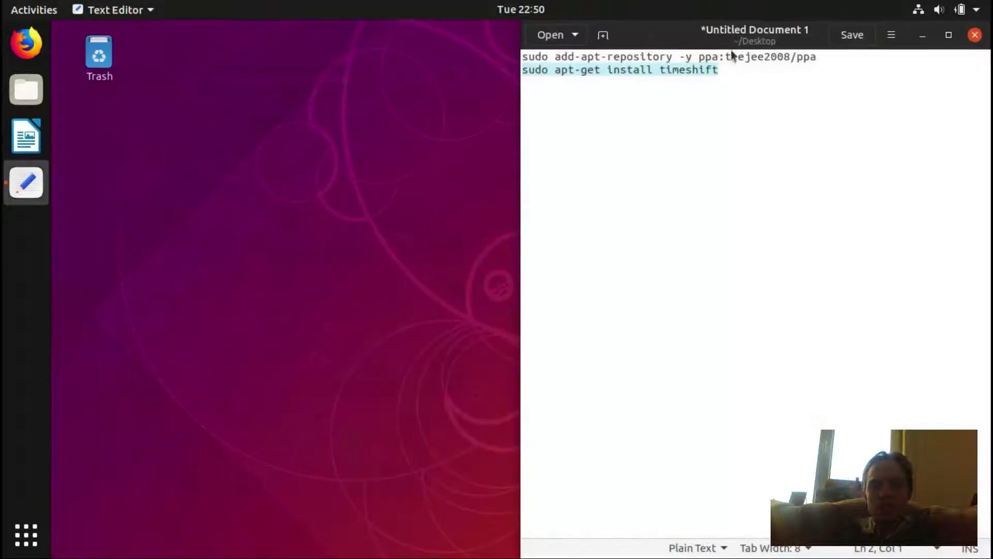
left_click(974, 35)
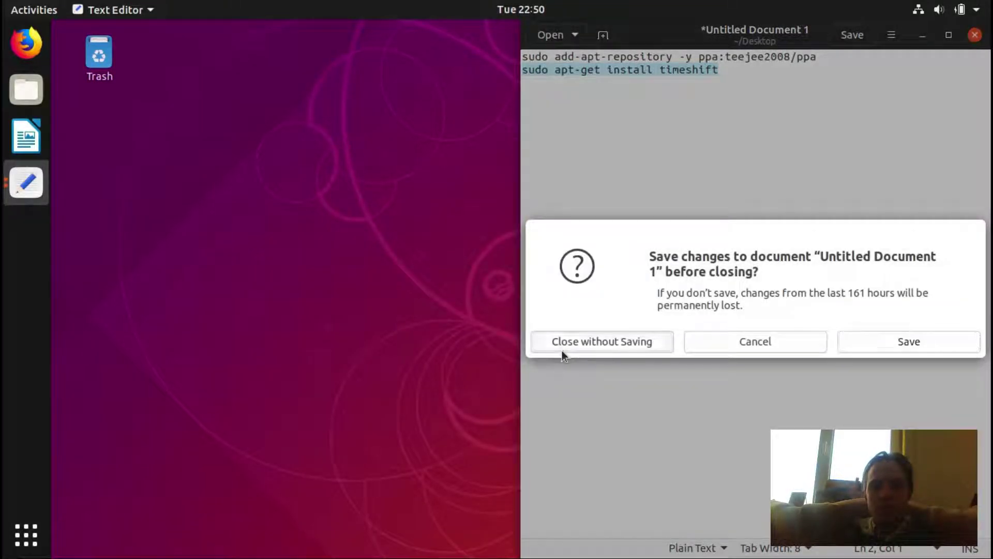
left_click(561, 350)
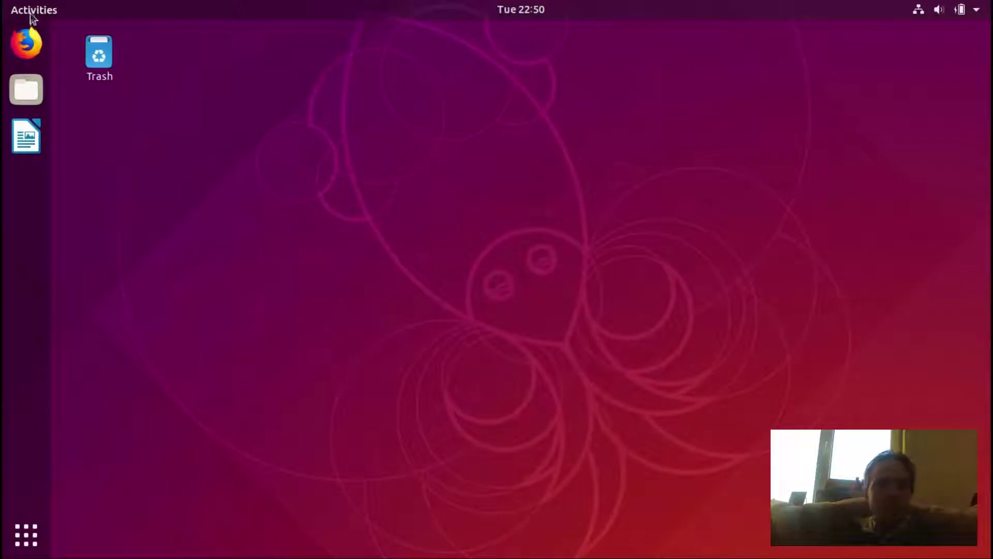
Step: Launch Timeshift from Activities search and authenticate with the admin password
left_click(31, 16)
type("tim")
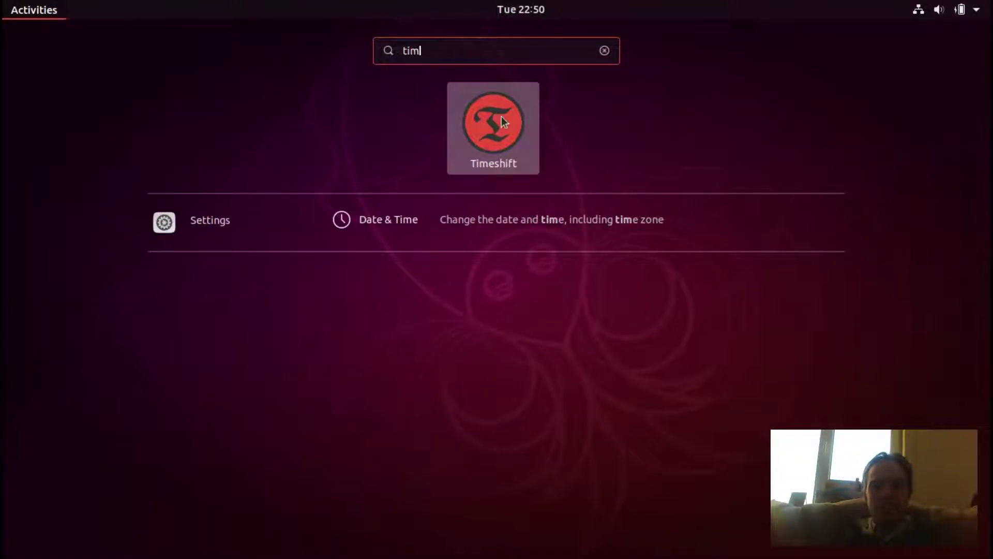
left_click(501, 116)
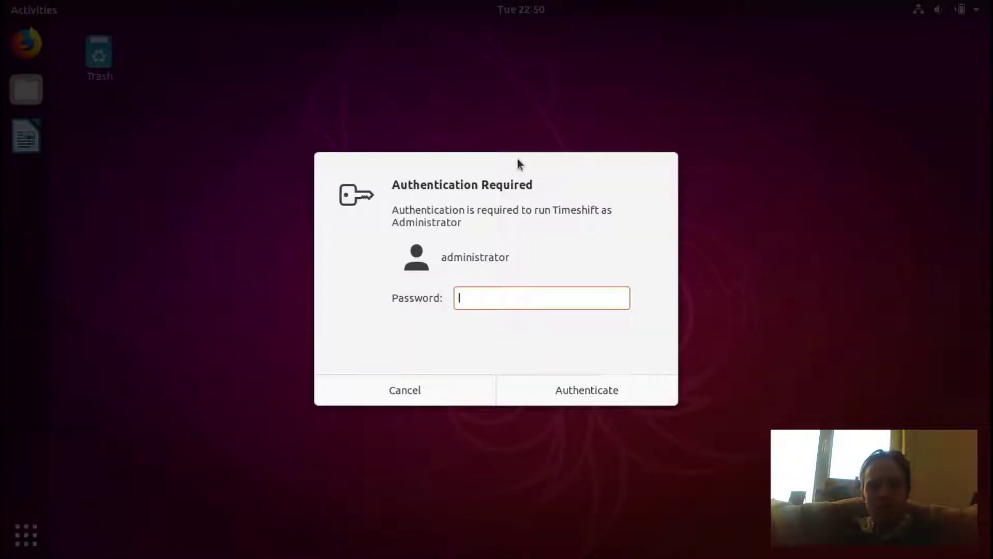
type("ubutnu")
key("BackSpace")
key("BackSpace")
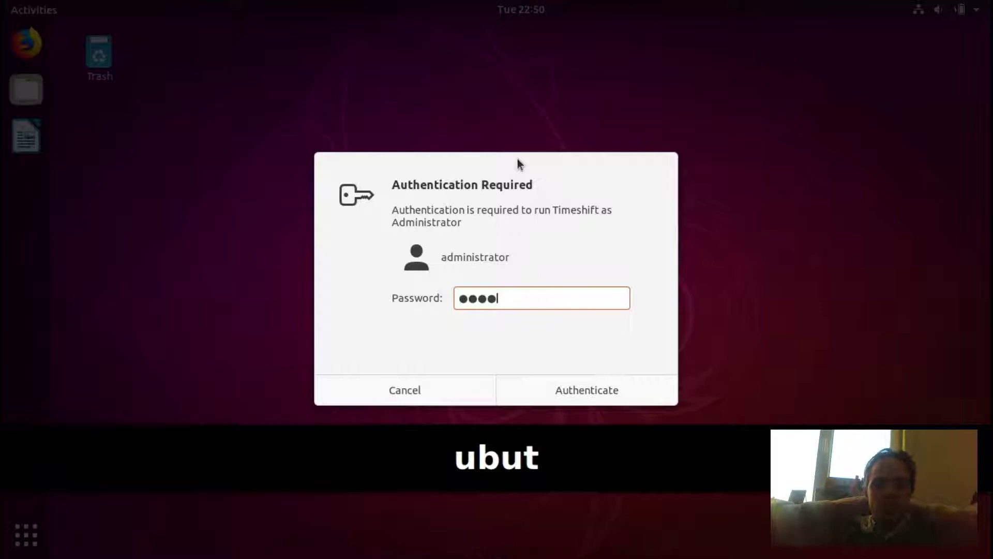
key("BackSpace")
type("ntu")
key("Return")
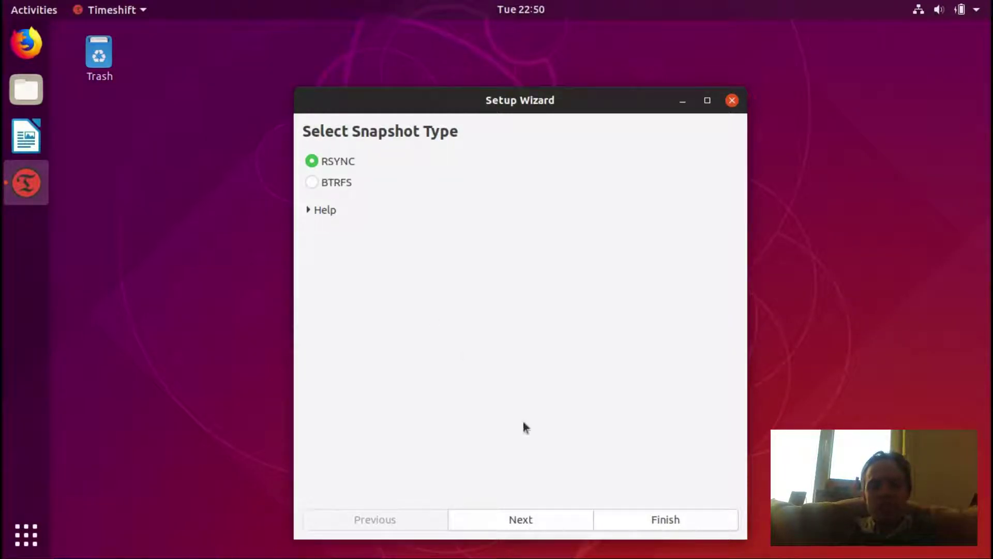
Step: Keep RSYNC as the snapshot type and advance to the location page, leaving sda1 selected
left_click(550, 519)
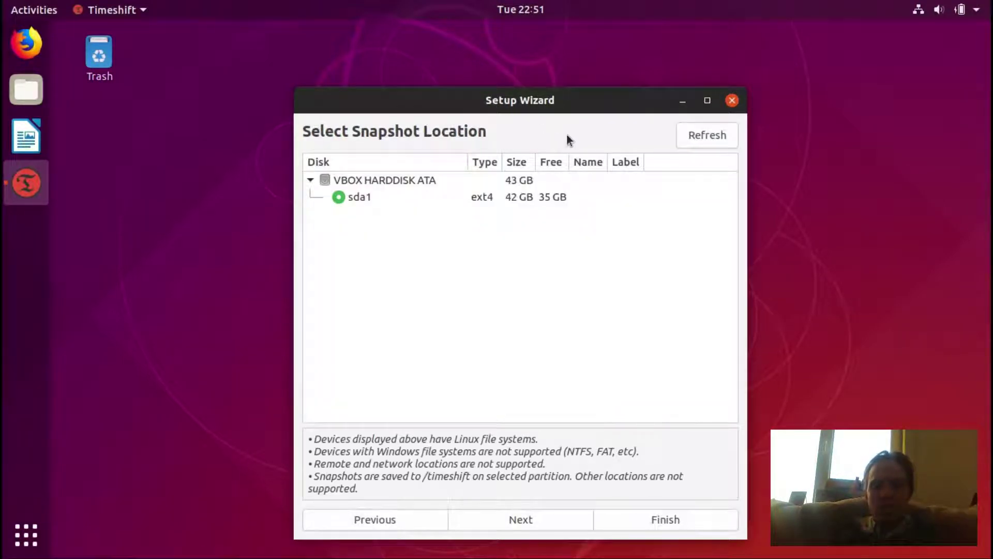
Step: Replace daily snapshots with weekly snapshots (keep 3) and continue to home directories
left_click(541, 517)
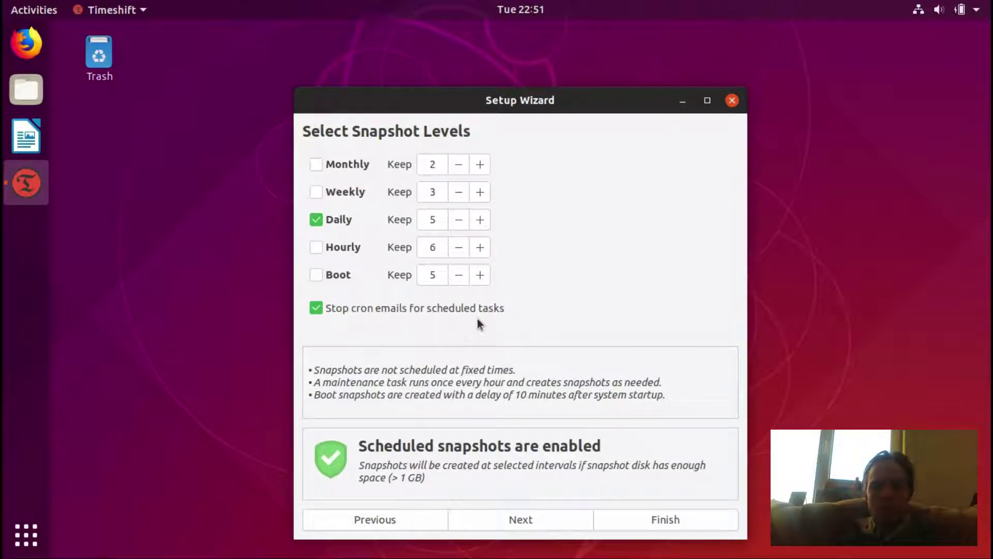
left_click(315, 222)
left_click(315, 194)
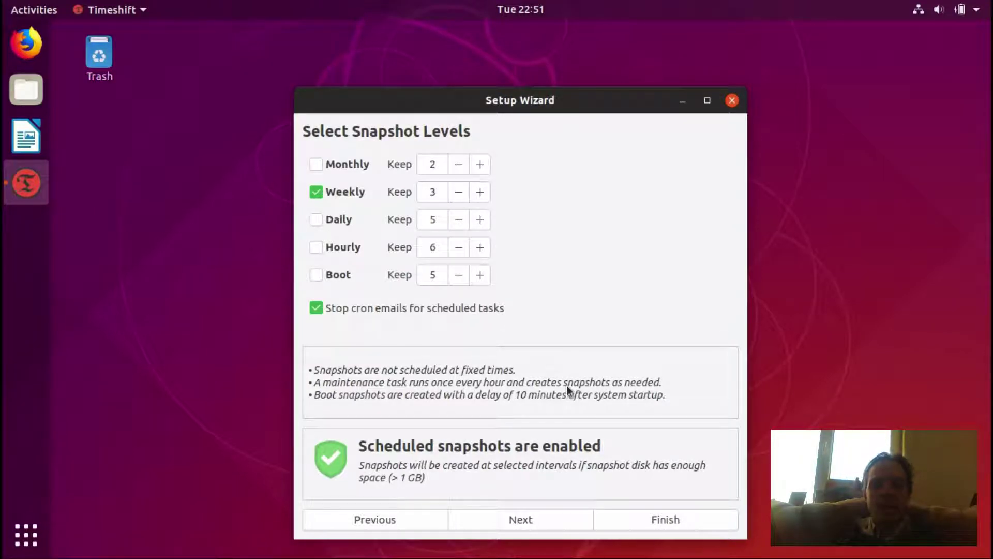
left_click(524, 519)
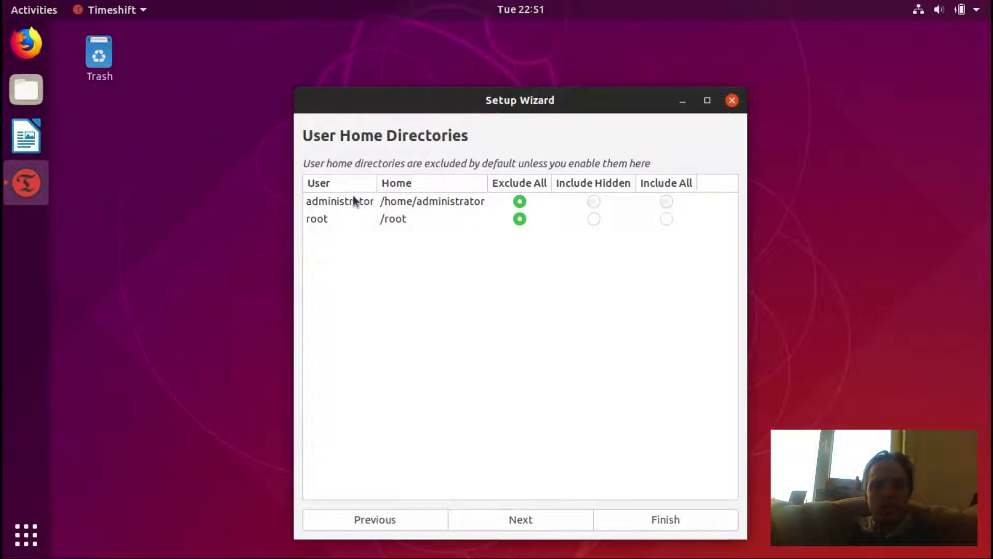
Step: Set the administrator home to Include Hidden and advance to Setup Complete
left_click(520, 203)
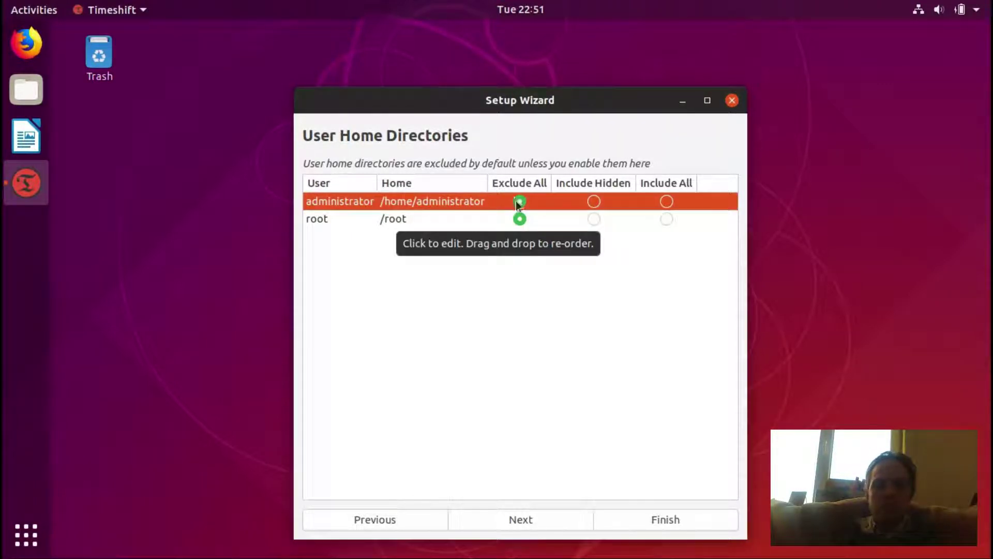
left_click(594, 203)
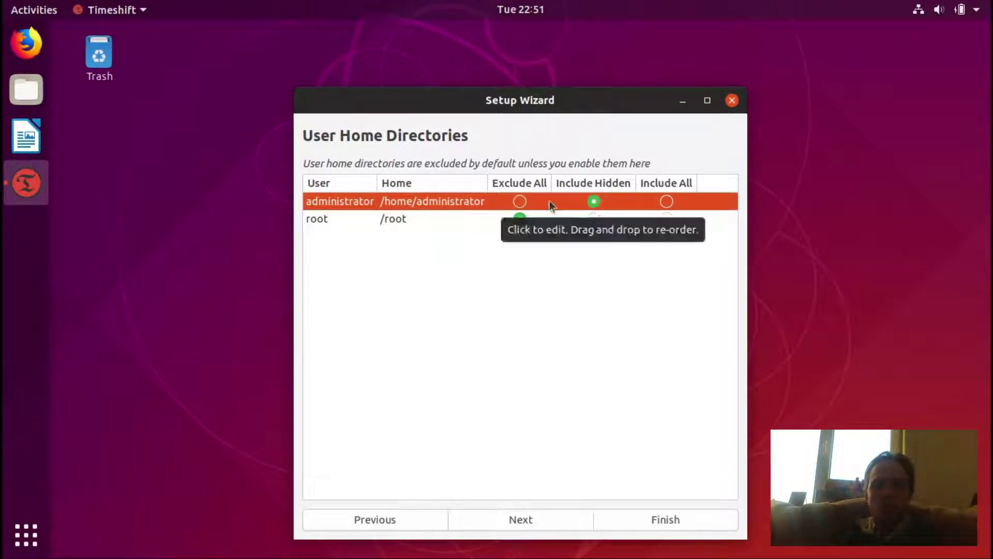
left_click(520, 202)
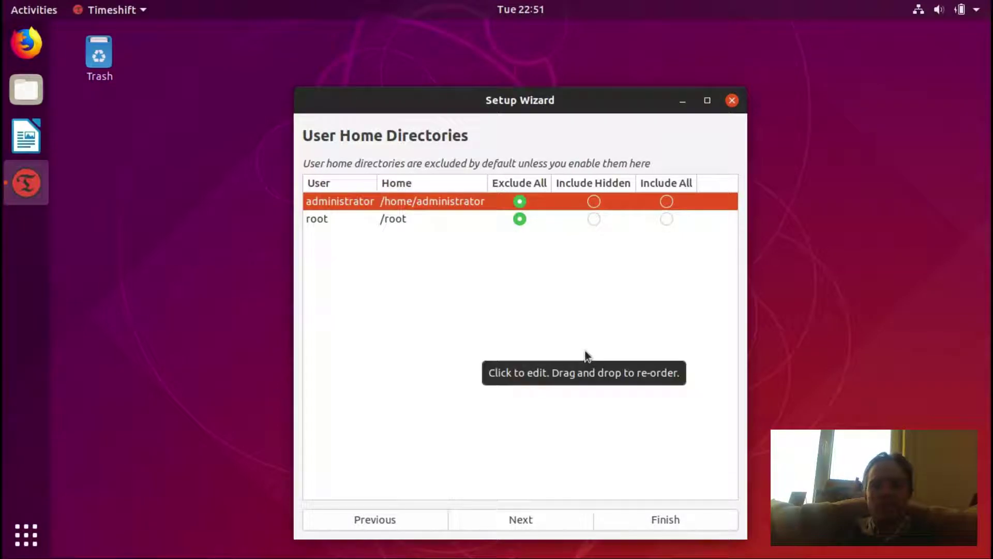
left_click(594, 203)
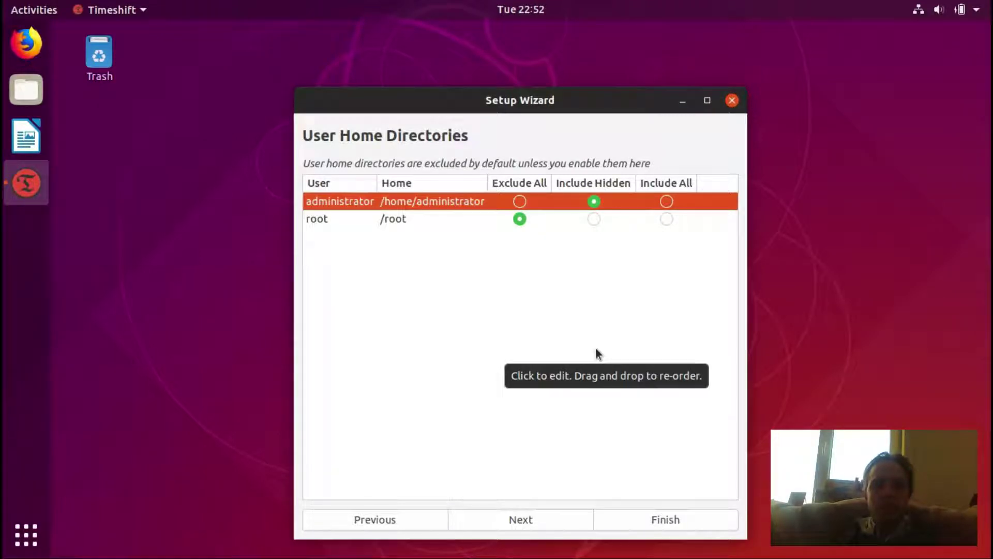
left_click(528, 521)
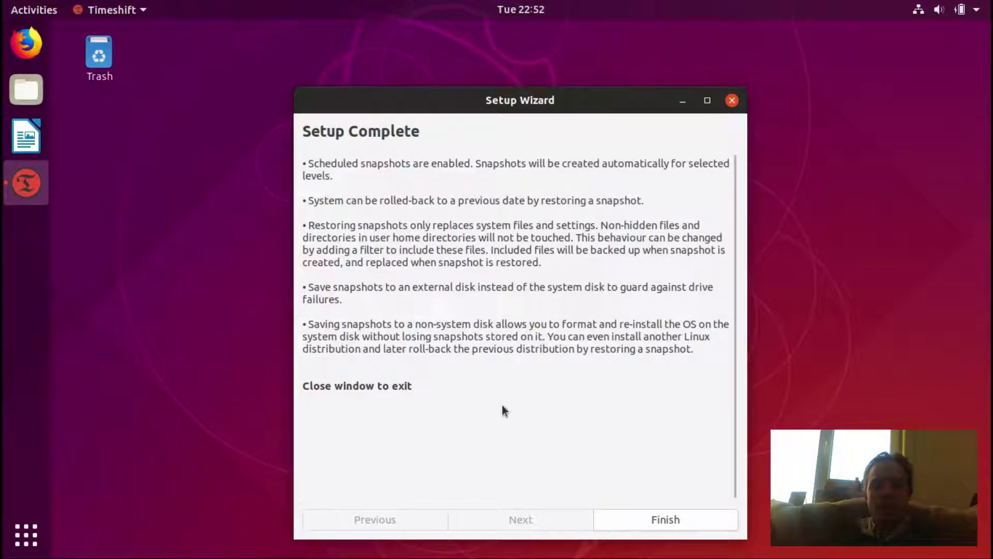
Step: Finish the wizard and create the first system snapshot from the main window
left_click(673, 520)
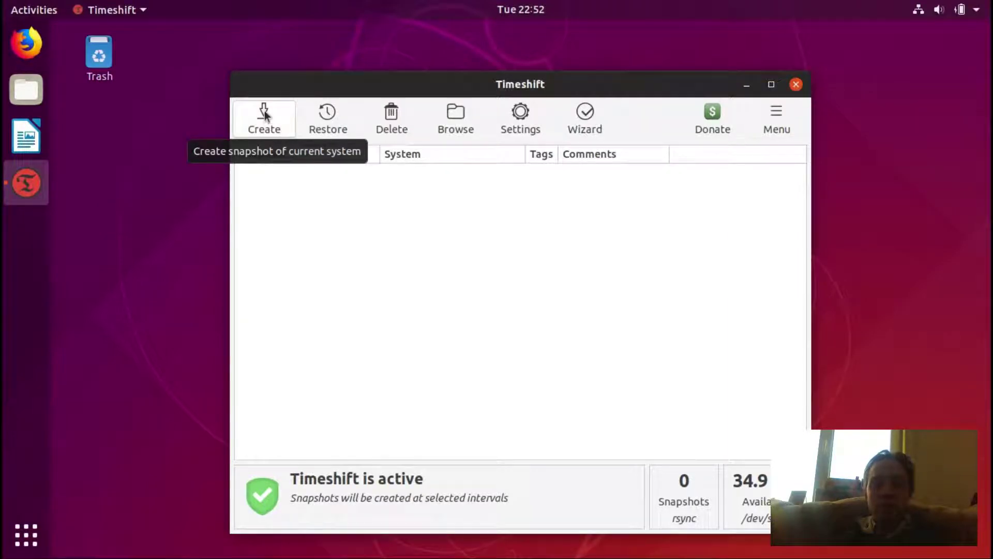
left_click(266, 128)
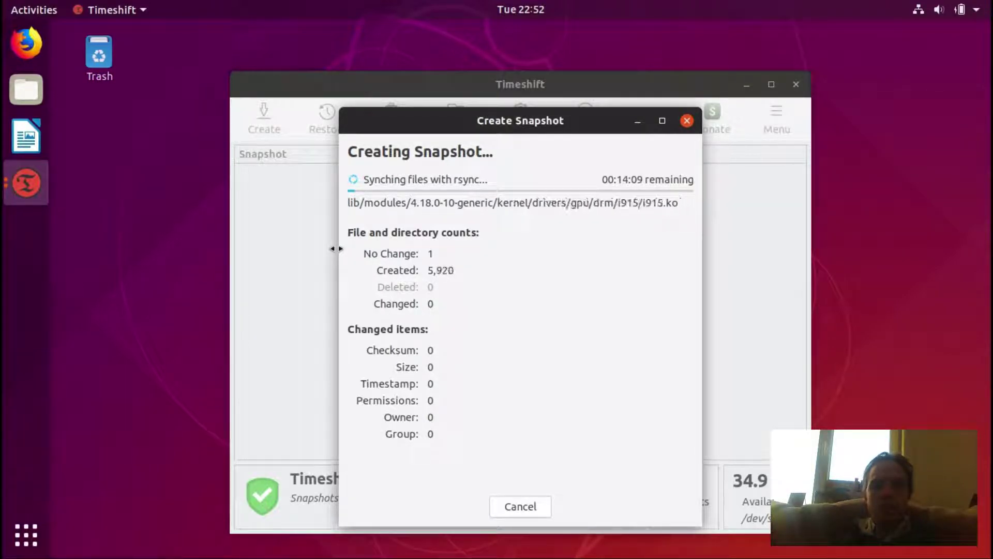
left_click(37, 92)
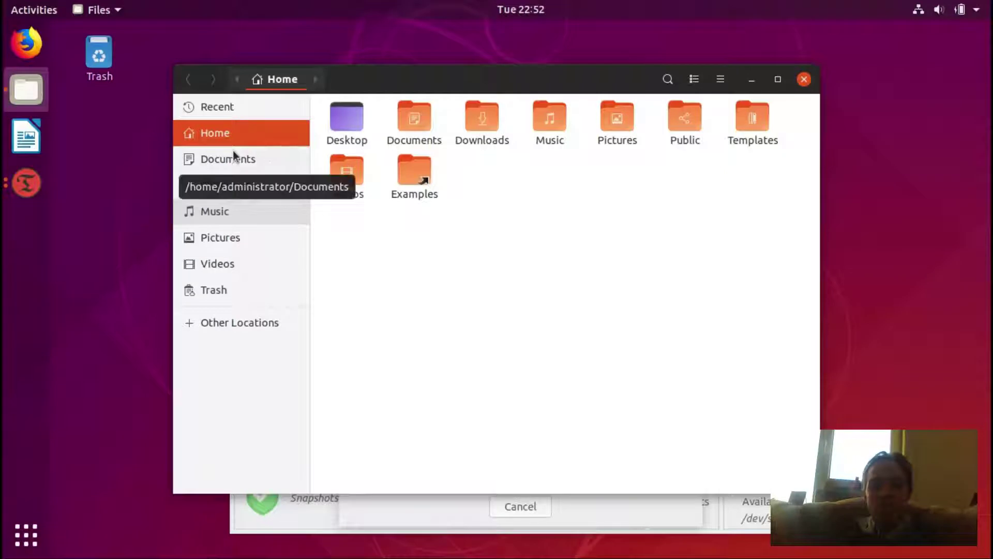
left_click(238, 326)
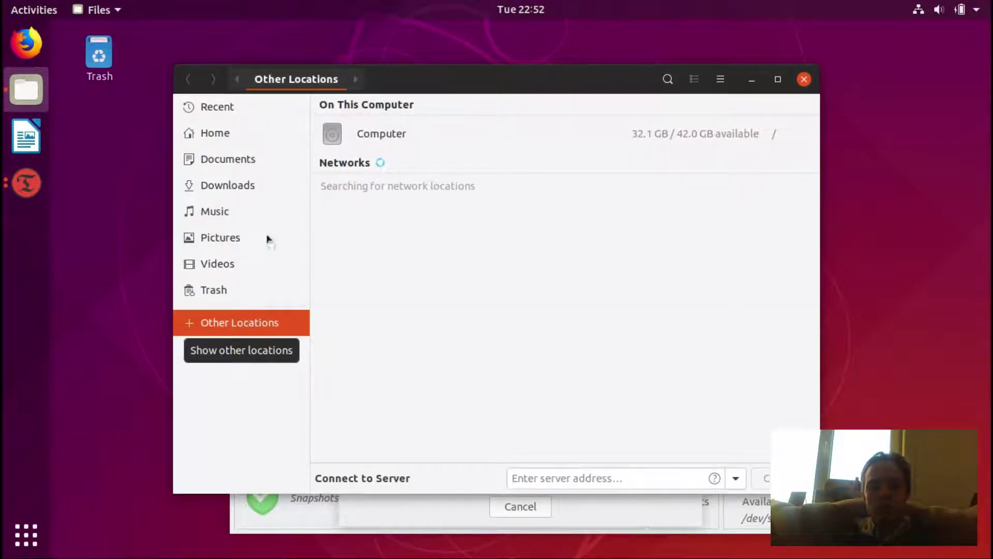
left_click(375, 135)
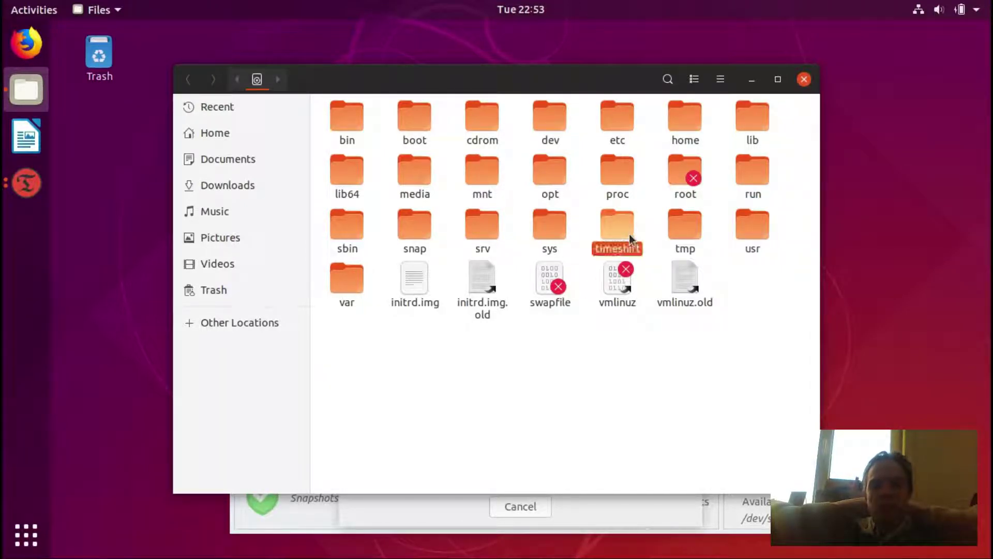
double_click(628, 236)
double_click(356, 126)
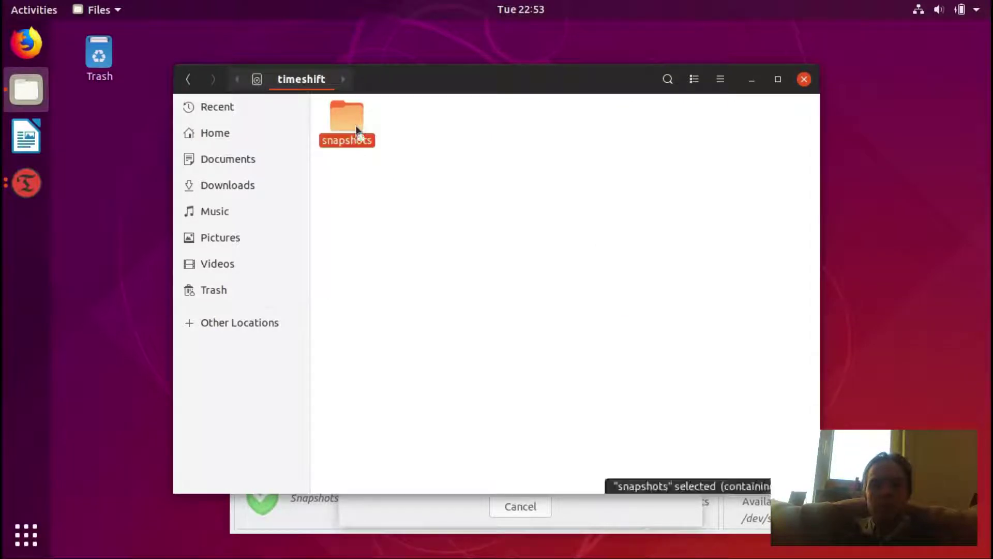
double_click(342, 126)
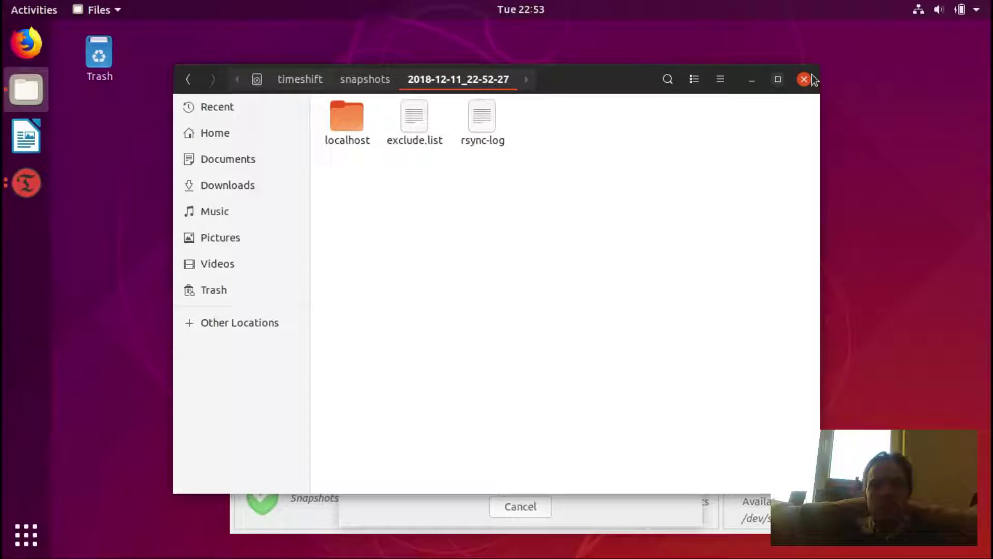
left_click(798, 82)
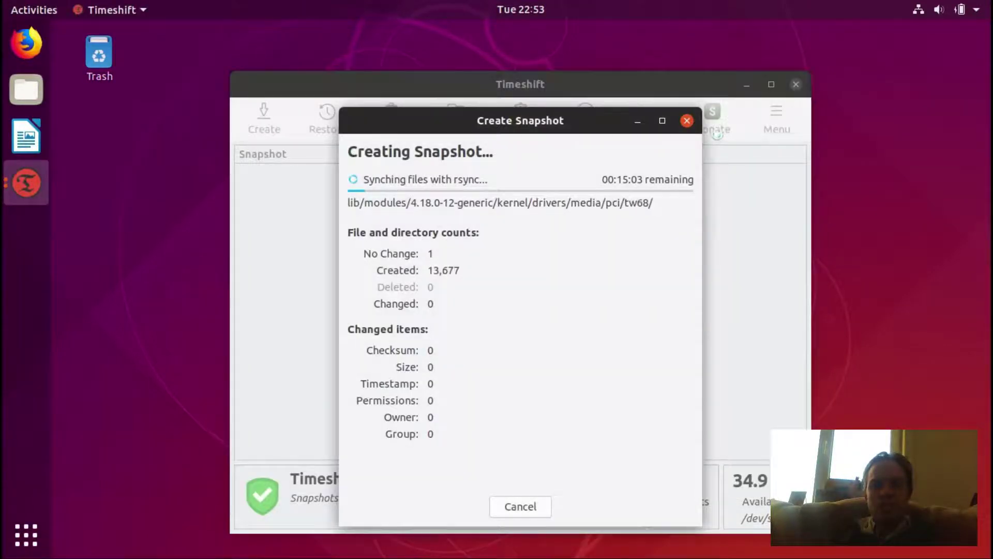